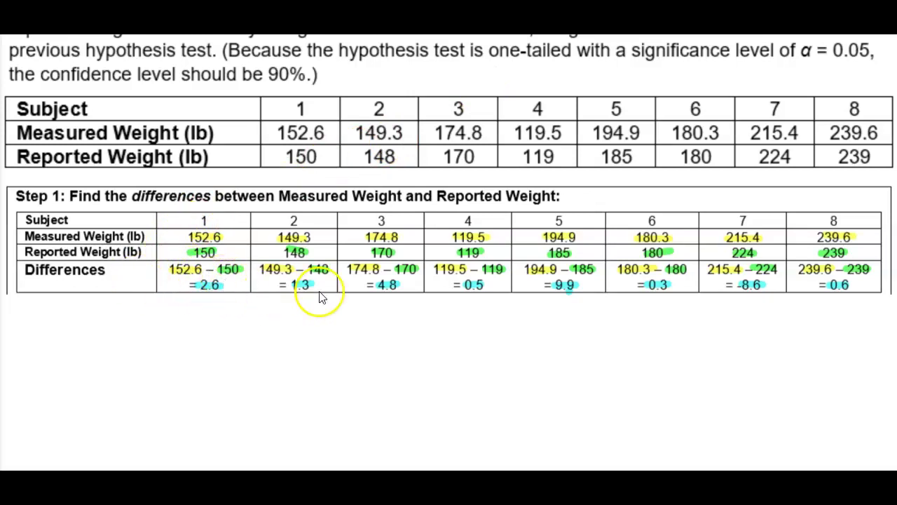
# Scroll down the worksheet and bring the StatCrunch Measured/Reported Weight data window forward.
pyautogui.scroll(-1, 849, 222)
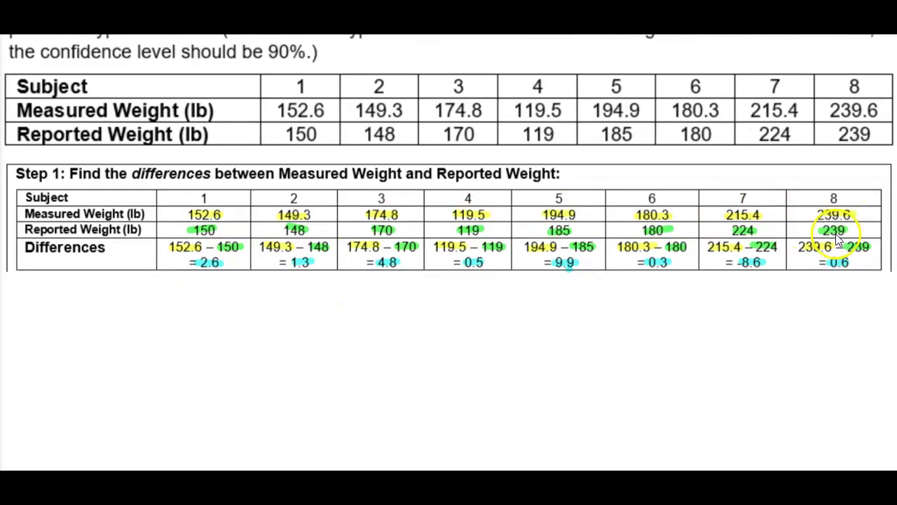
pyautogui.scroll(-1, 484, 280)
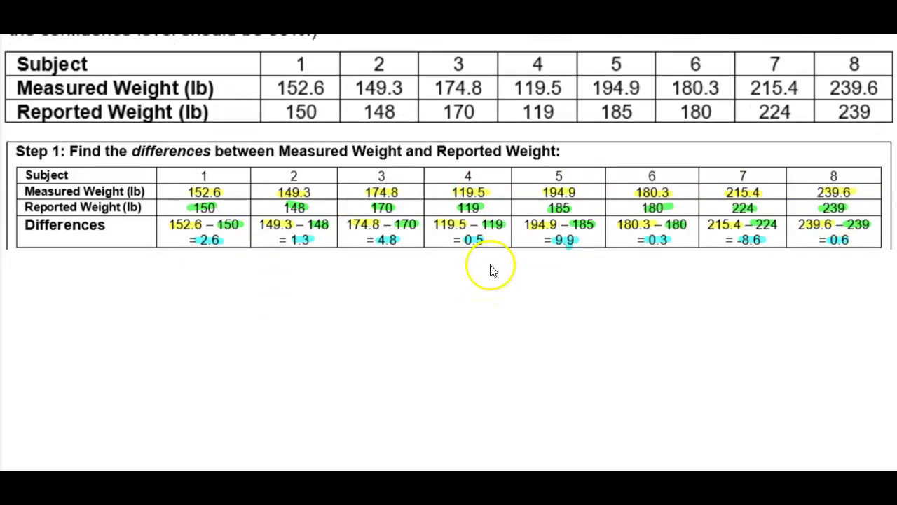
pyautogui.scroll(-1, 429, 262)
pyautogui.scroll(-1, 429, 263)
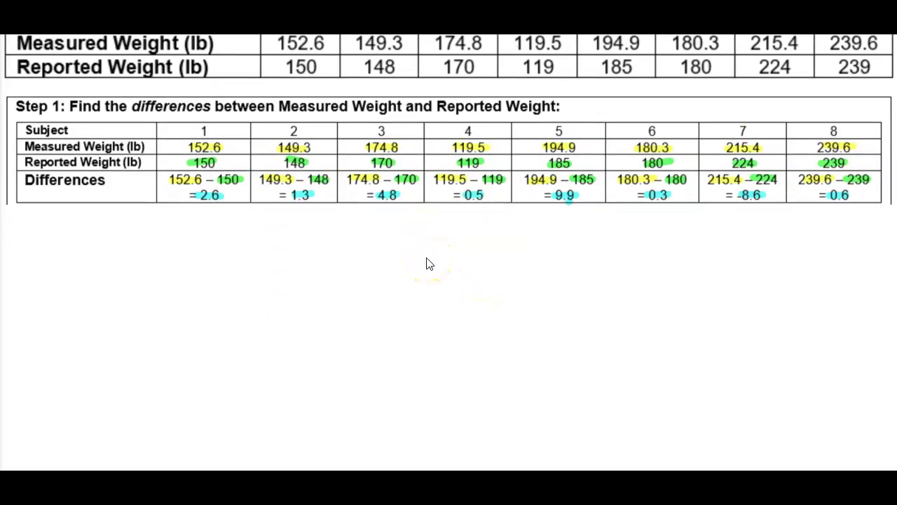
pyautogui.moveTo(436, 484)
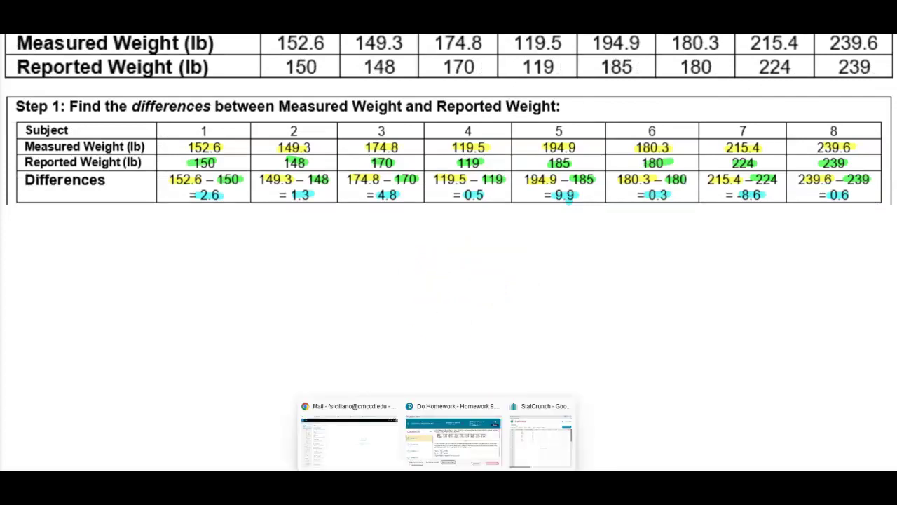
pyautogui.click(542, 452)
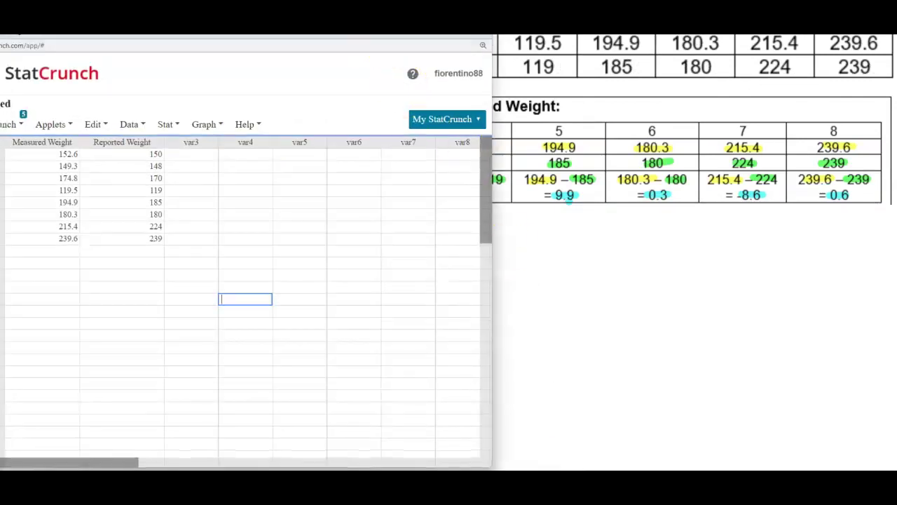
pyautogui.moveTo(369, 35); pyautogui.dragTo(486, 221)
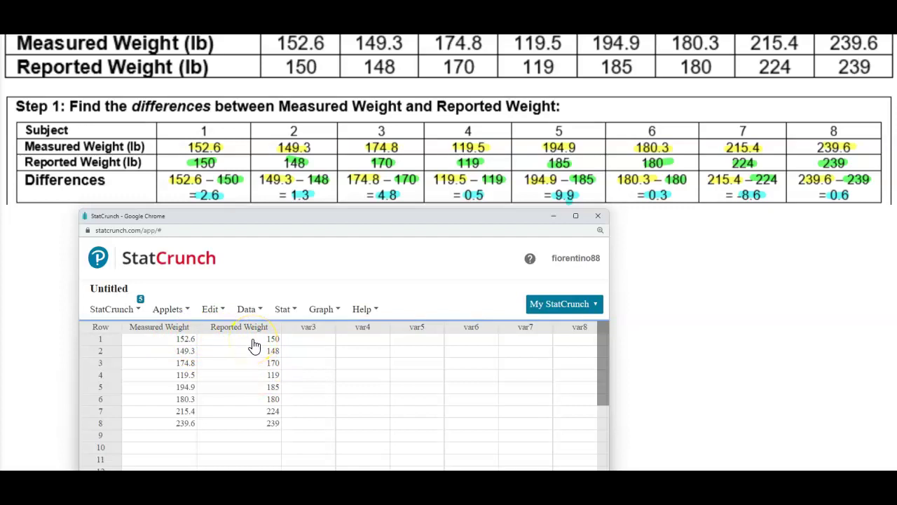
pyautogui.moveTo(319, 224); pyautogui.dragTo(336, 119)
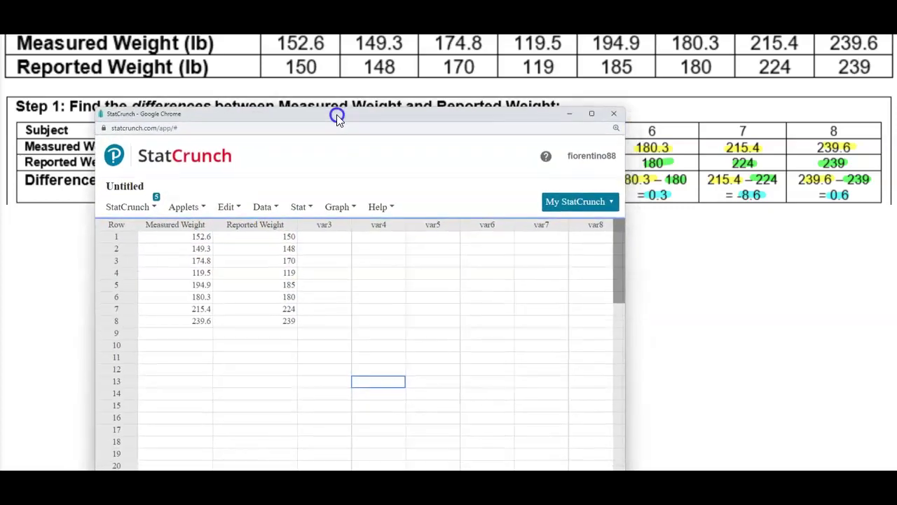
pyautogui.click(269, 210)
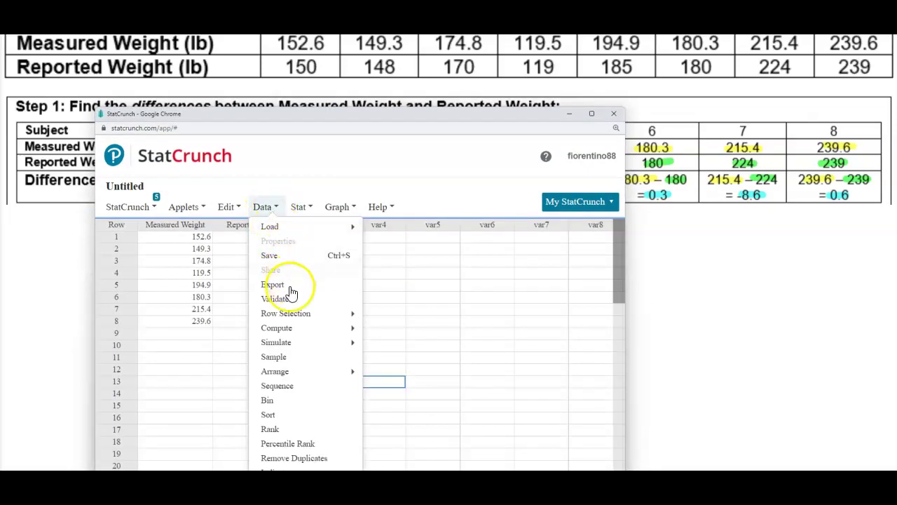
# Build the compute expression "Measured Weight" - "Reported Weight" in StatCrunch.
pyautogui.moveTo(293, 335)
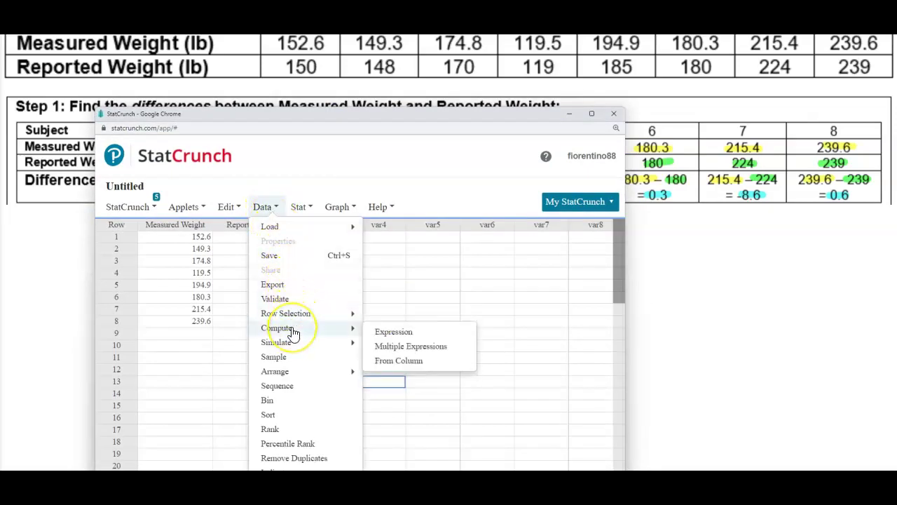
pyautogui.click(387, 333)
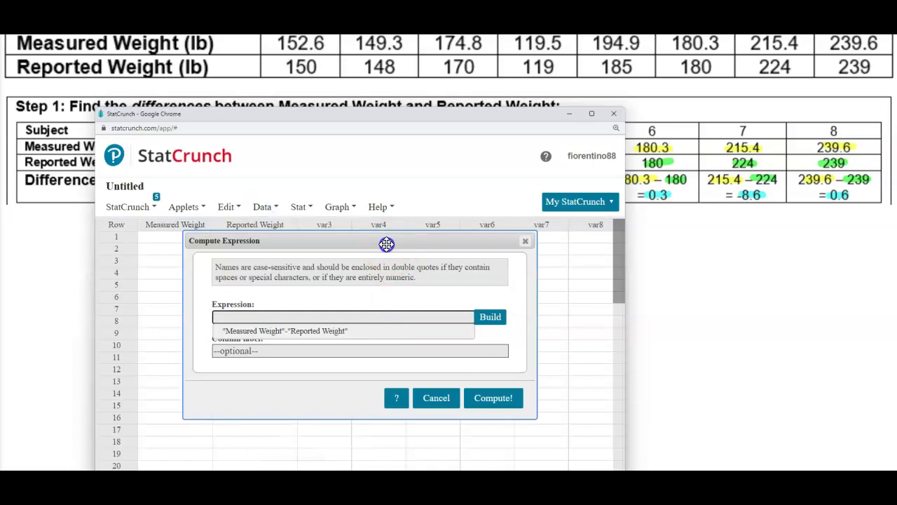
pyautogui.moveTo(386, 243); pyautogui.dragTo(394, 193)
pyautogui.click(267, 267)
pyautogui.click(496, 267)
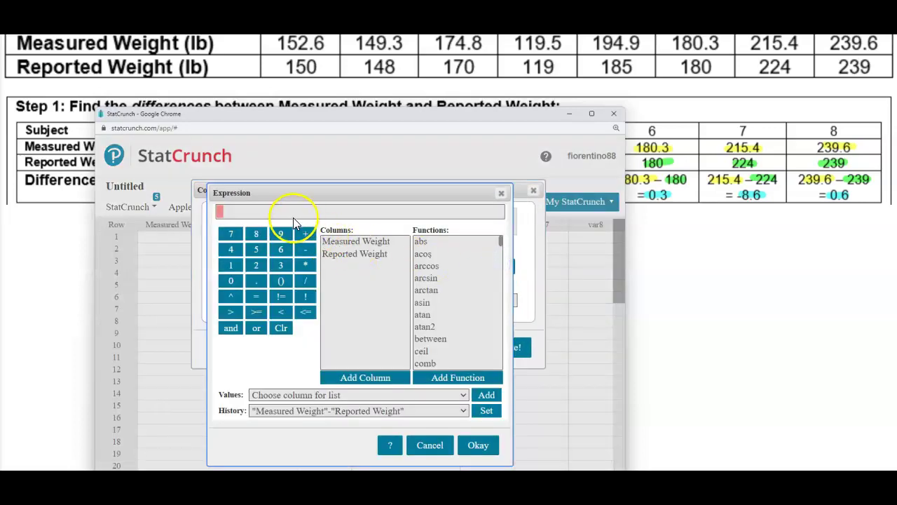
pyautogui.doubleClick(346, 241)
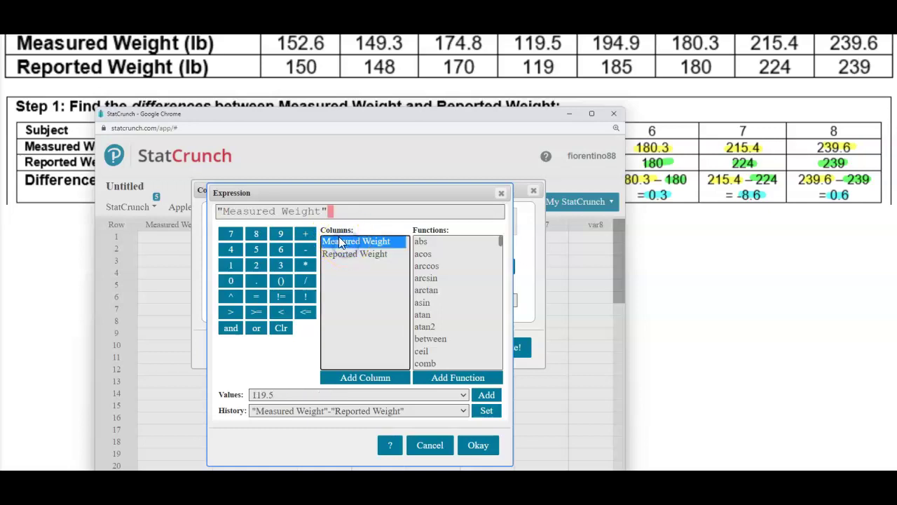
pyautogui.click(306, 254)
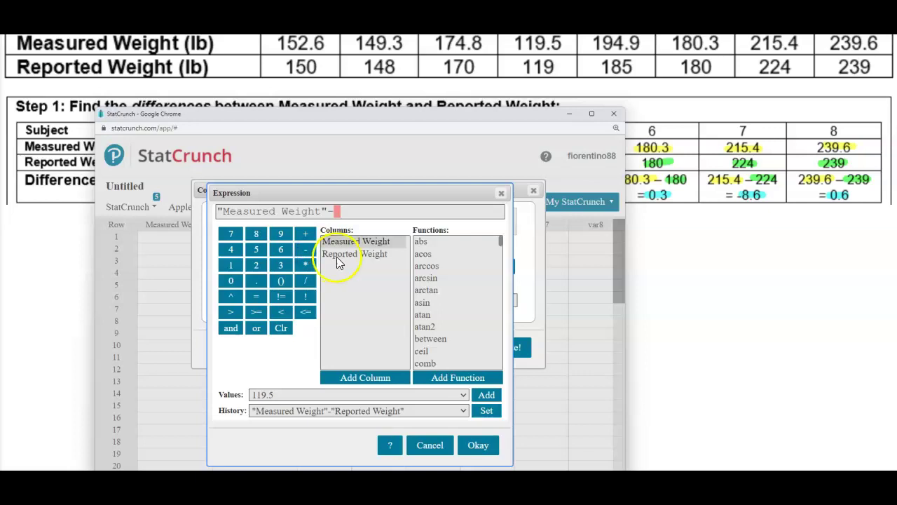
pyautogui.doubleClick(336, 256)
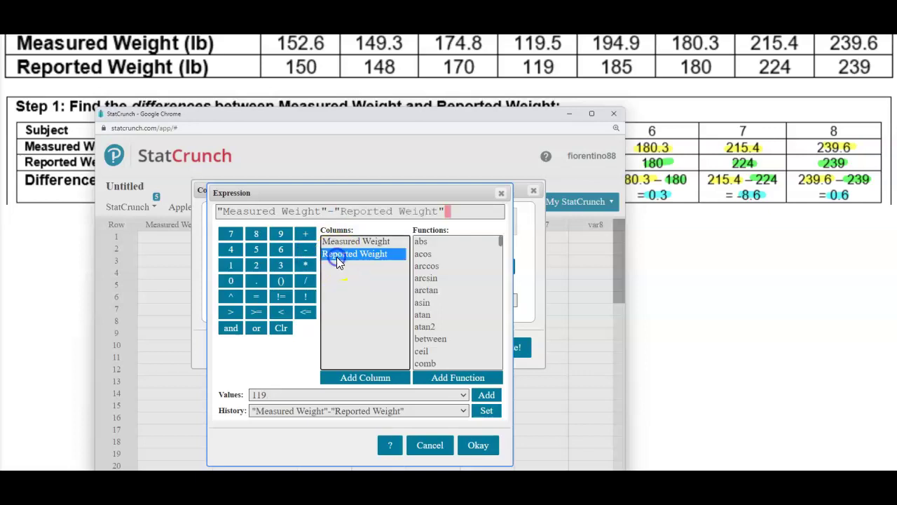
pyautogui.click(478, 446)
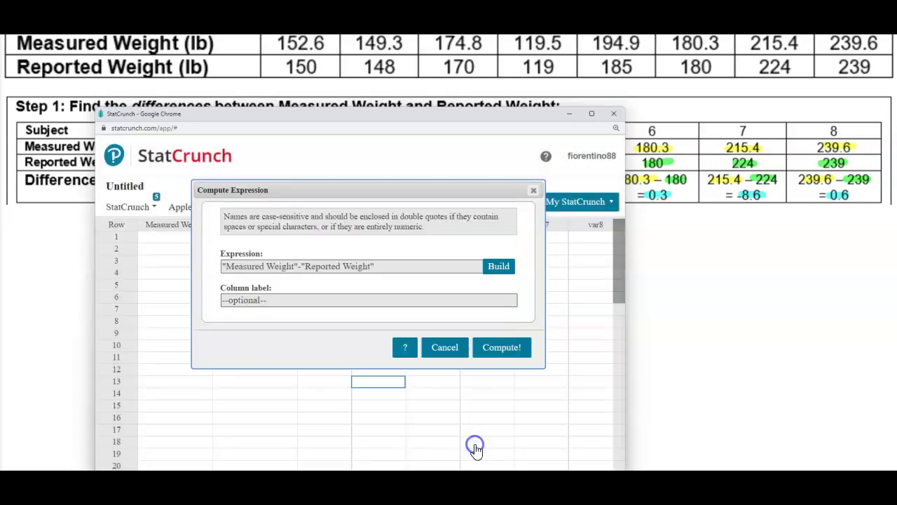
# Name the new column Difference, compute it, and return to the worksheet.
pyautogui.click(267, 300)
pyautogui.write('Difference')
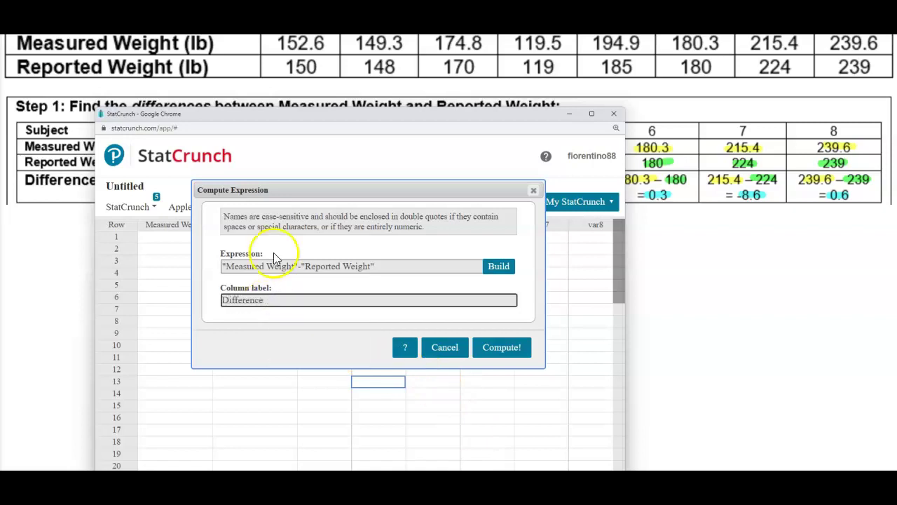
pyautogui.click(523, 350)
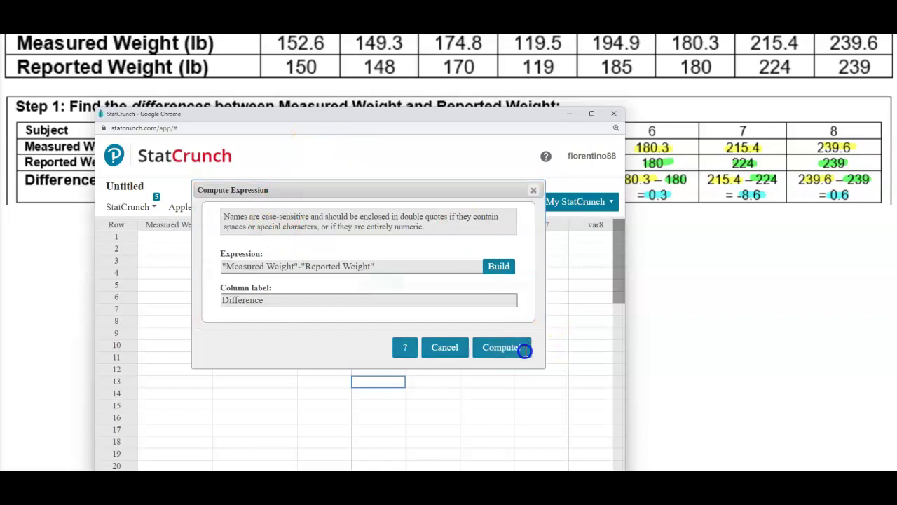
pyautogui.click(525, 283)
pyautogui.moveTo(418, 114); pyautogui.dragTo(381, 212)
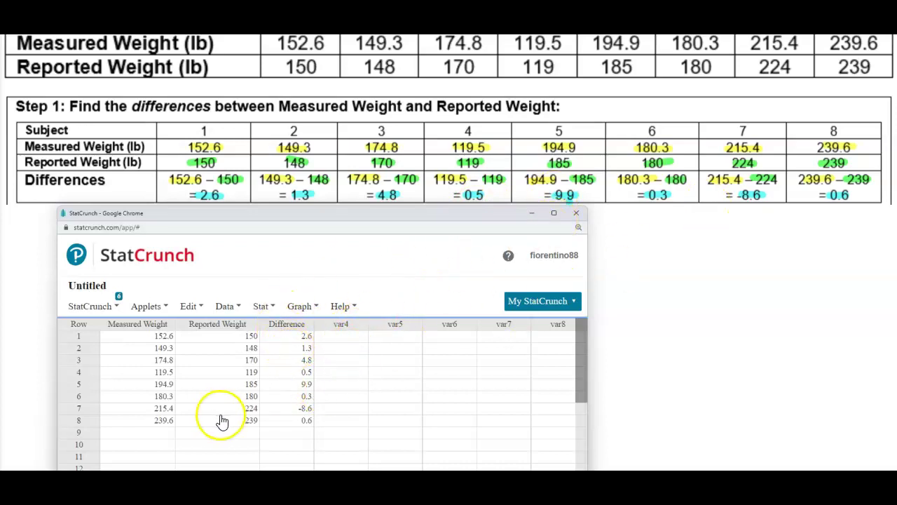
pyautogui.click(716, 243)
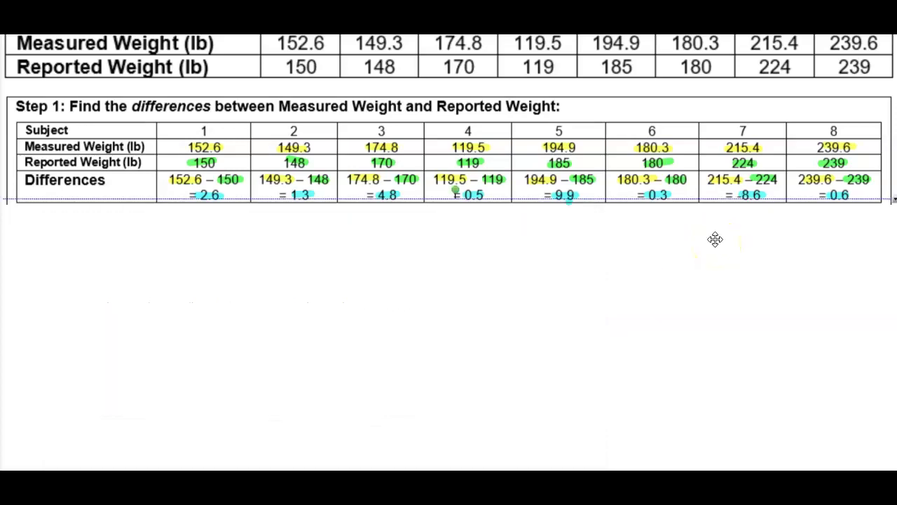
# Open blank space under the Step 2 line and bring StatCrunch back in front.
pyautogui.scroll(-1, 716, 239)
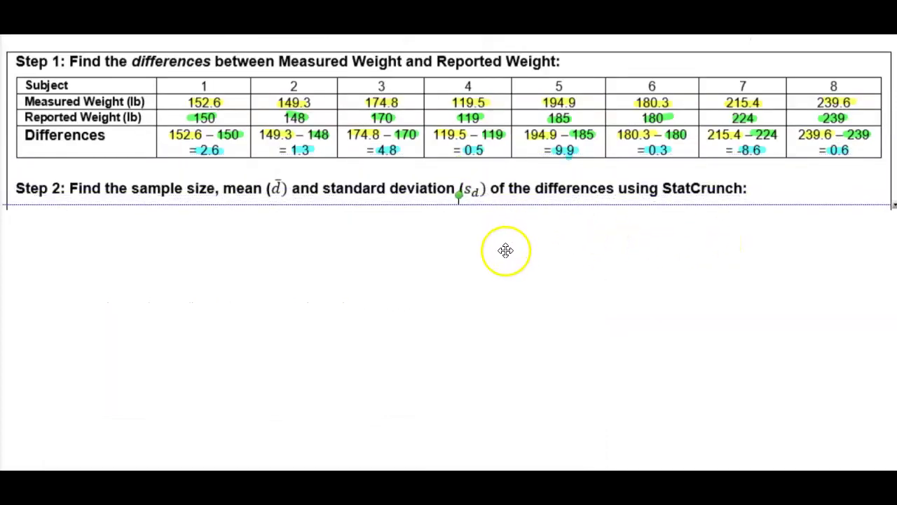
pyautogui.scroll(-1, 317, 260)
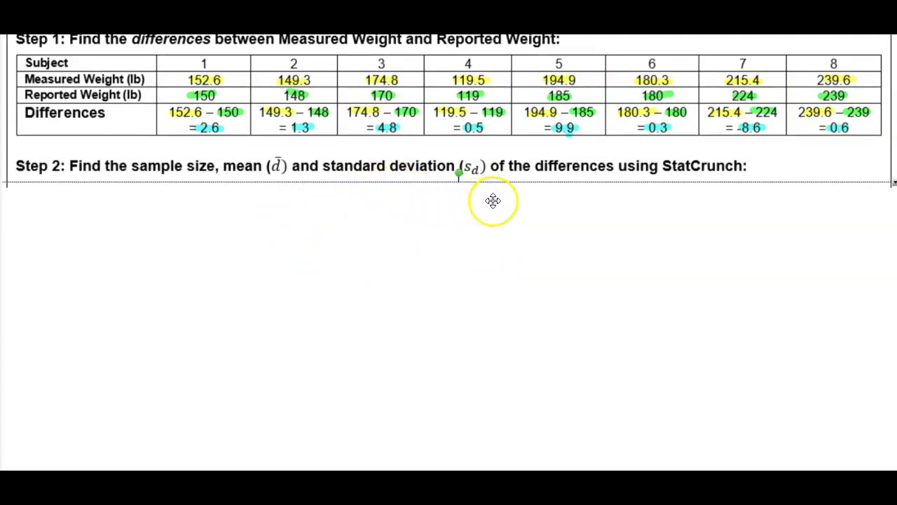
pyautogui.moveTo(494, 201); pyautogui.dragTo(490, 291)
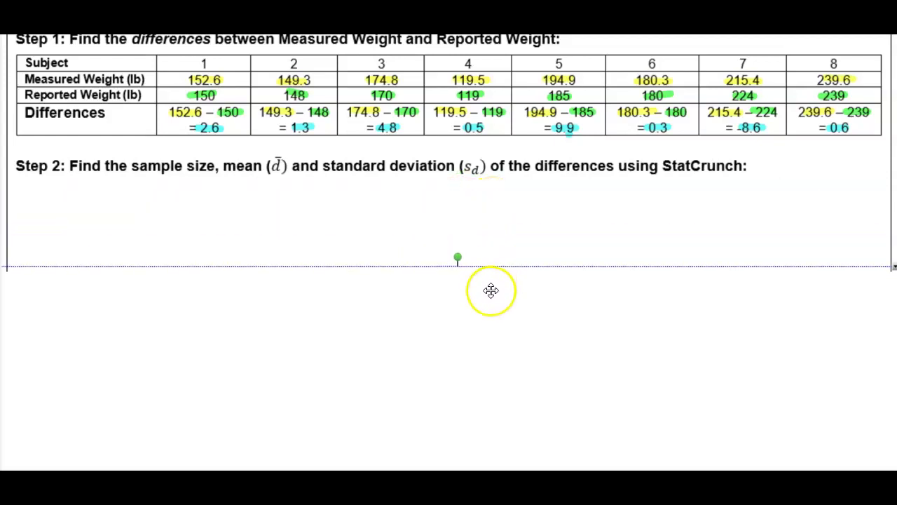
pyautogui.moveTo(436, 487)
pyautogui.click(513, 460)
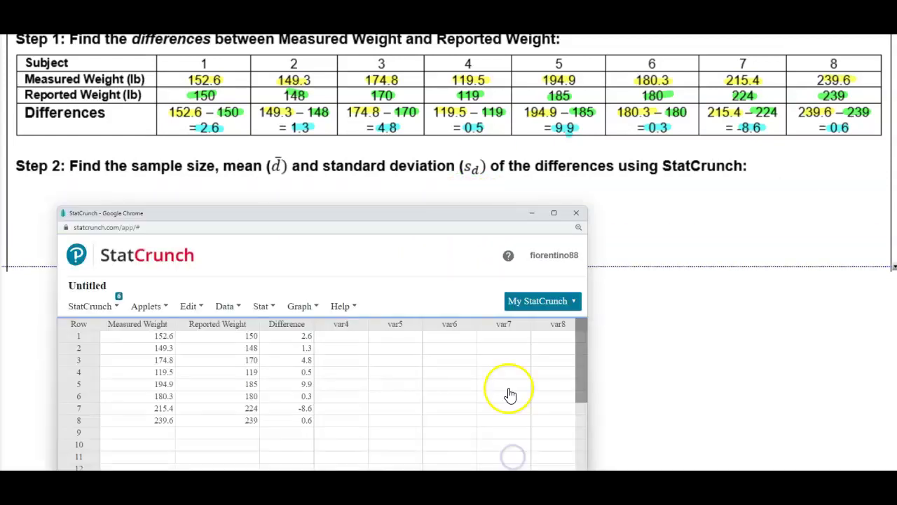
# Compute summary statistics for Difference with n, mean and std. dev.
pyautogui.moveTo(415, 220); pyautogui.dragTo(358, 76)
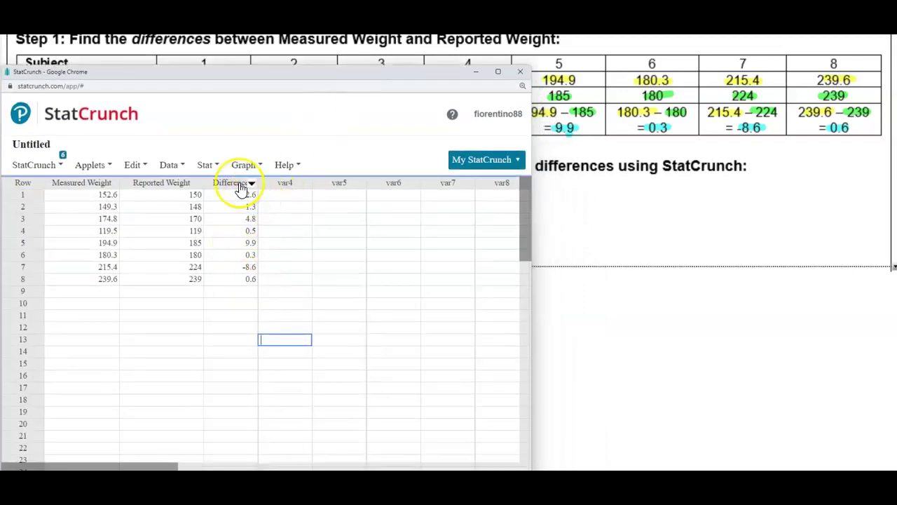
pyautogui.click(209, 167)
pyautogui.moveTo(231, 202)
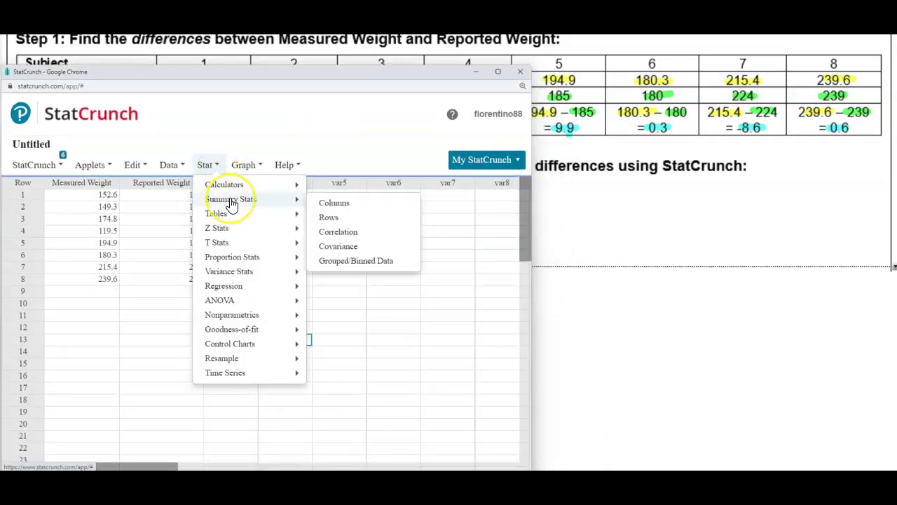
pyautogui.click(328, 204)
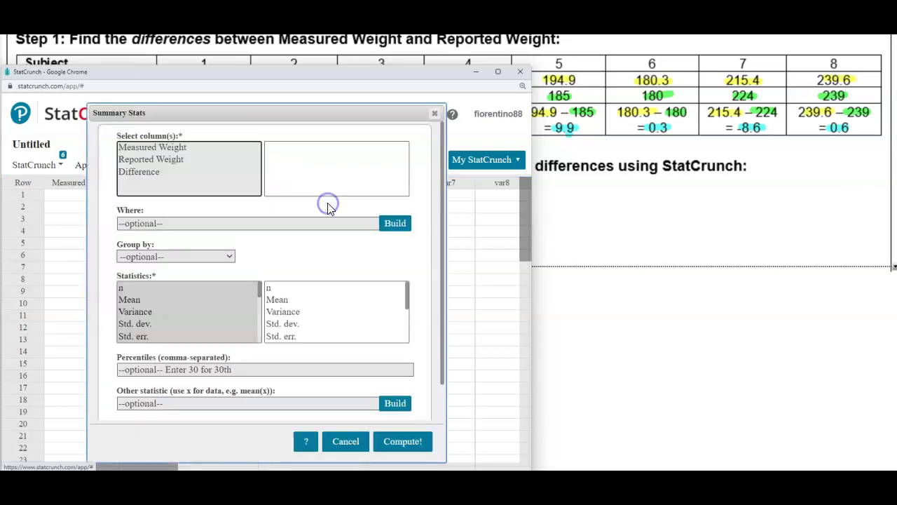
pyautogui.click(145, 173)
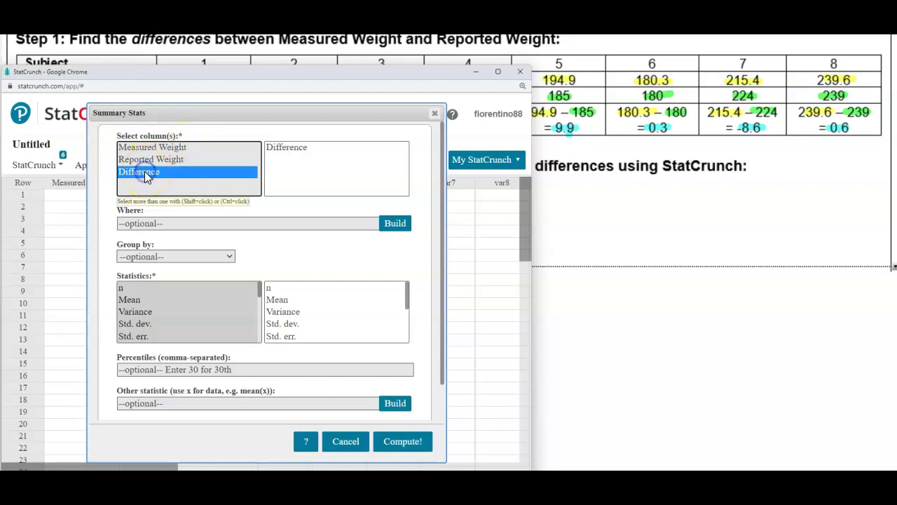
pyautogui.click(139, 289)
pyautogui.keyDown('ctrl'); pyautogui.click(142, 300); pyautogui.keyUp('ctrl')
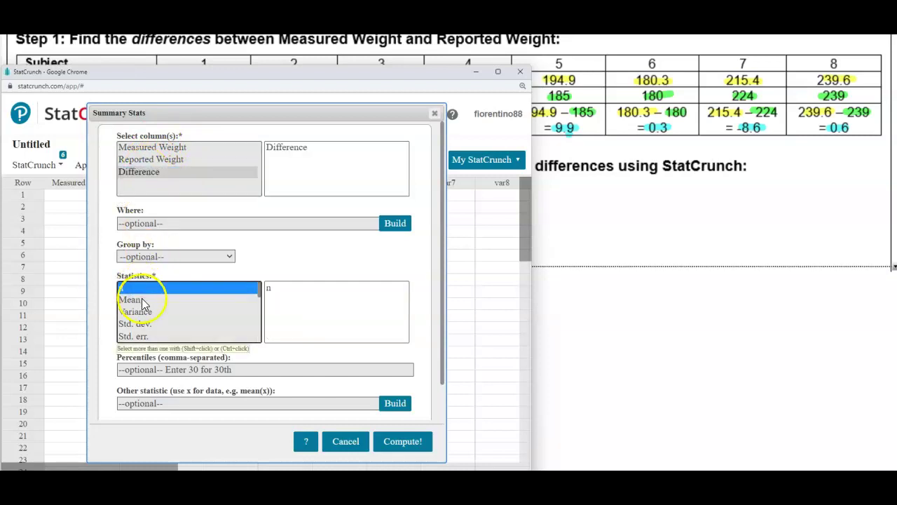
pyautogui.keyDown('ctrl'); pyautogui.click(149, 323); pyautogui.keyUp('ctrl')
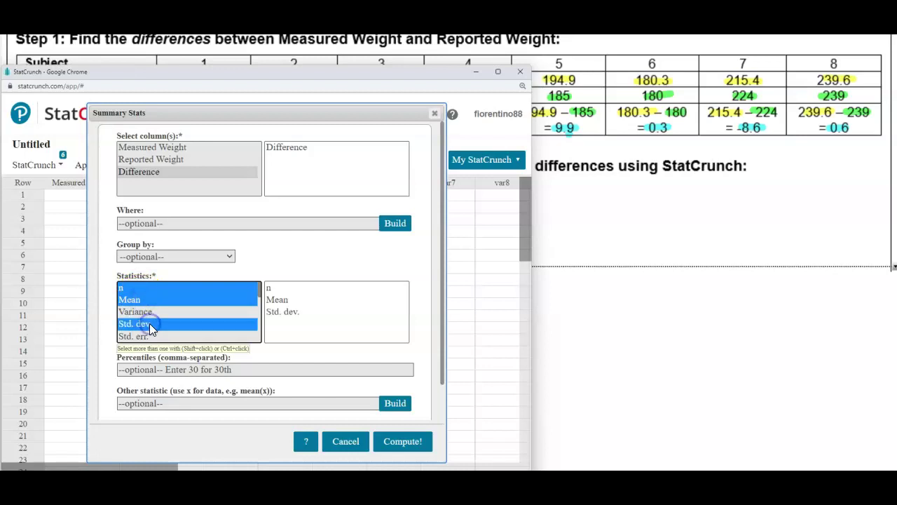
pyautogui.click(414, 444)
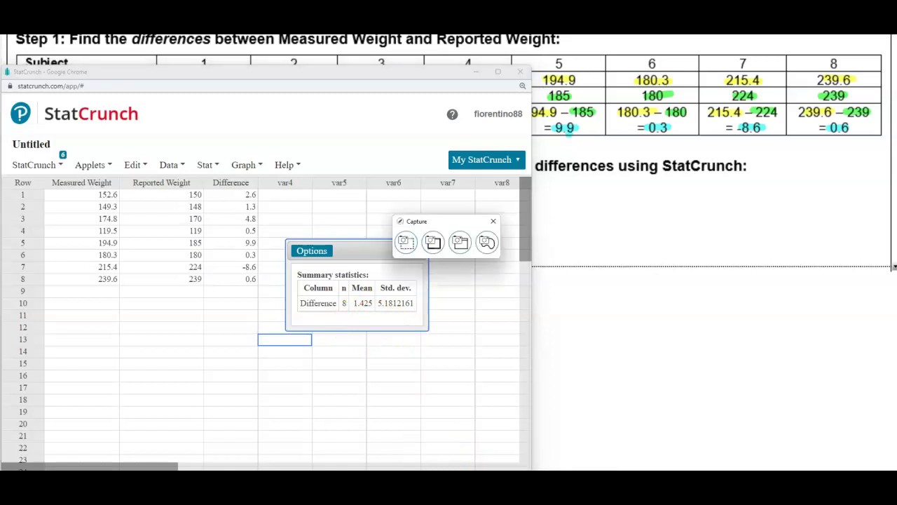
# Capture the results table (n 8, mean 1.425, std. dev. 5.1812161) and place it under Step 2.
pyautogui.click(407, 243)
pyautogui.moveTo(295, 269); pyautogui.dragTo(421, 316)
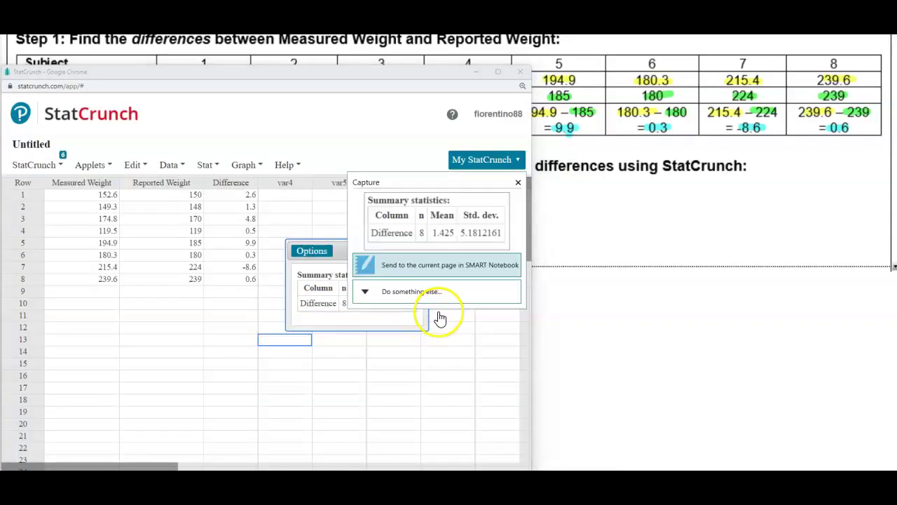
pyautogui.click(467, 270)
pyautogui.moveTo(277, 148); pyautogui.dragTo(536, 252)
pyautogui.moveTo(487, 340); pyautogui.dragTo(419, 464)
pyautogui.moveTo(414, 261); pyautogui.dragTo(411, 287)
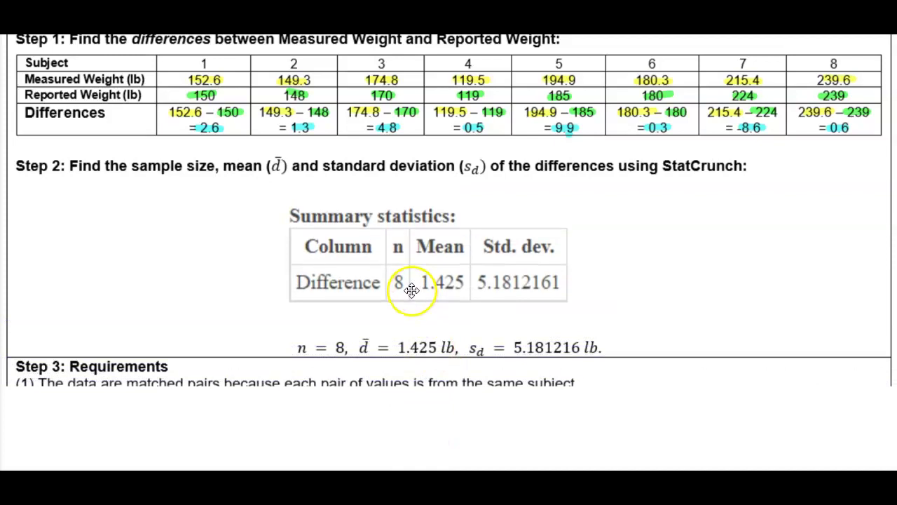
# Adjust the screen shade and scroll to reveal the Step 3 requirements below the statistics.
pyautogui.moveTo(350, 404); pyautogui.dragTo(348, 391)
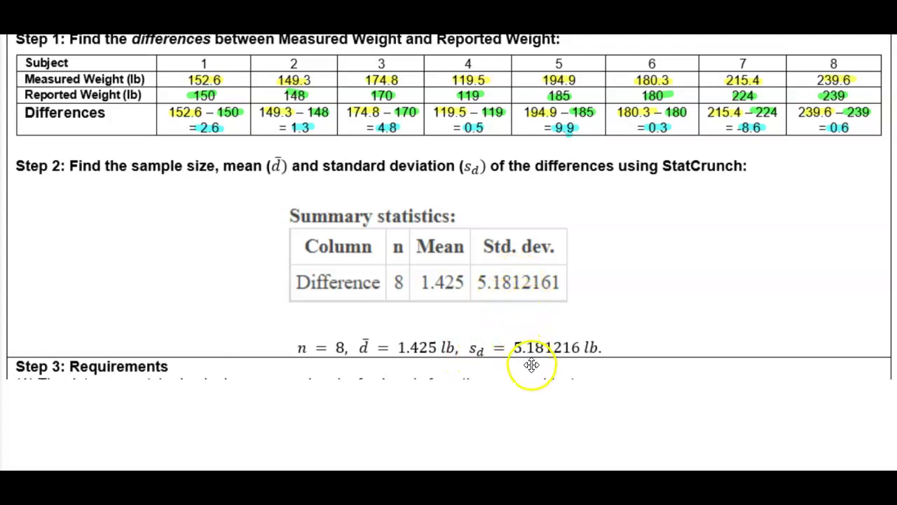
pyautogui.scroll(-2, 554, 359)
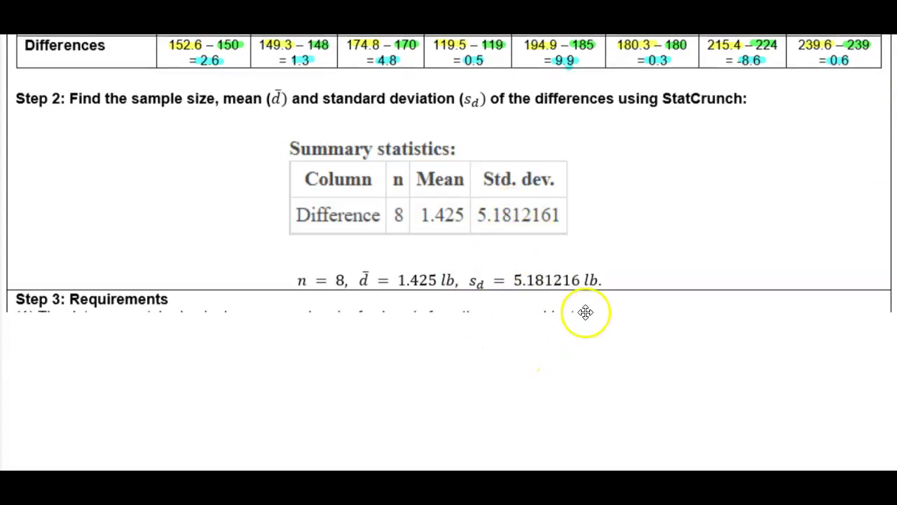
pyautogui.scroll(-1, 584, 313)
pyautogui.scroll(-2, 483, 267)
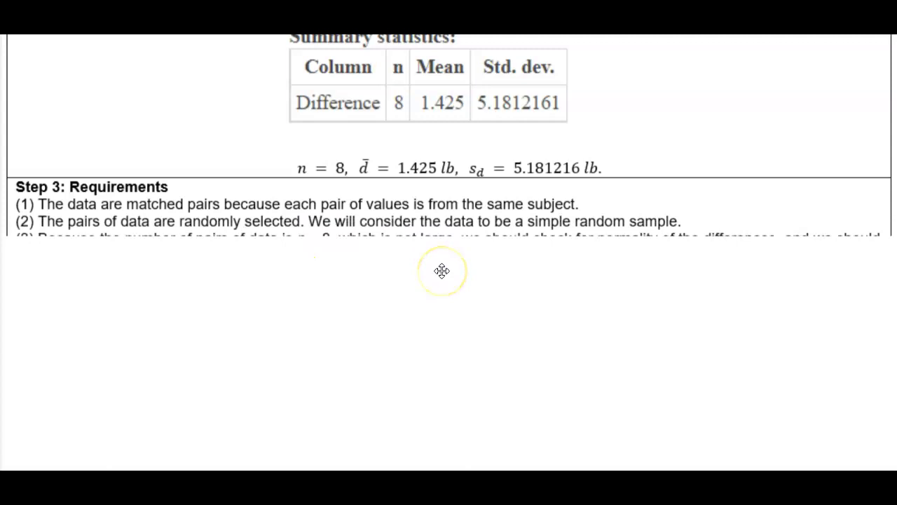
pyautogui.moveTo(442, 271); pyautogui.dragTo(439, 266)
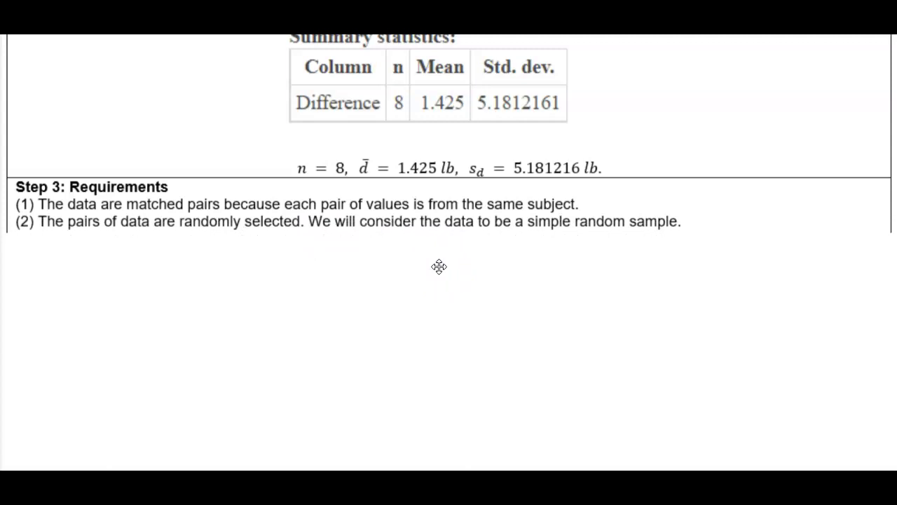
pyautogui.click(455, 261)
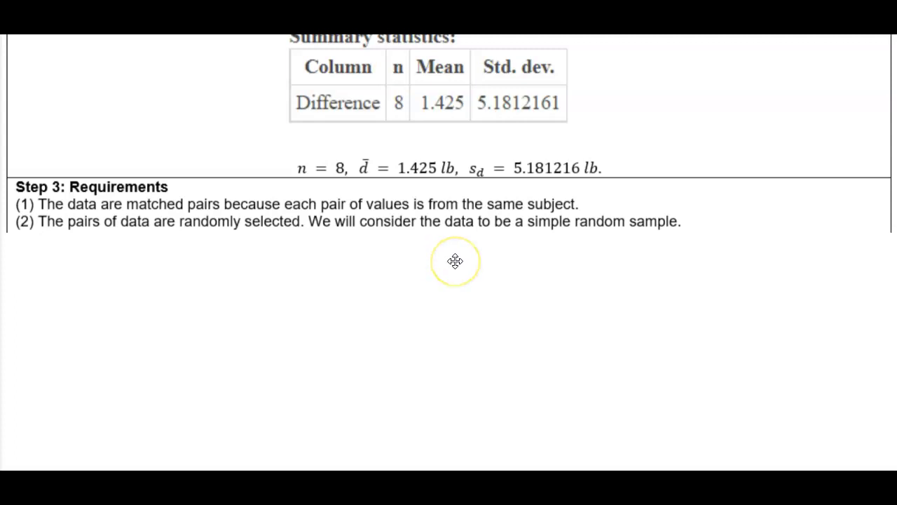
pyautogui.scroll(-1, 456, 262)
pyautogui.moveTo(456, 267); pyautogui.dragTo(453, 280)
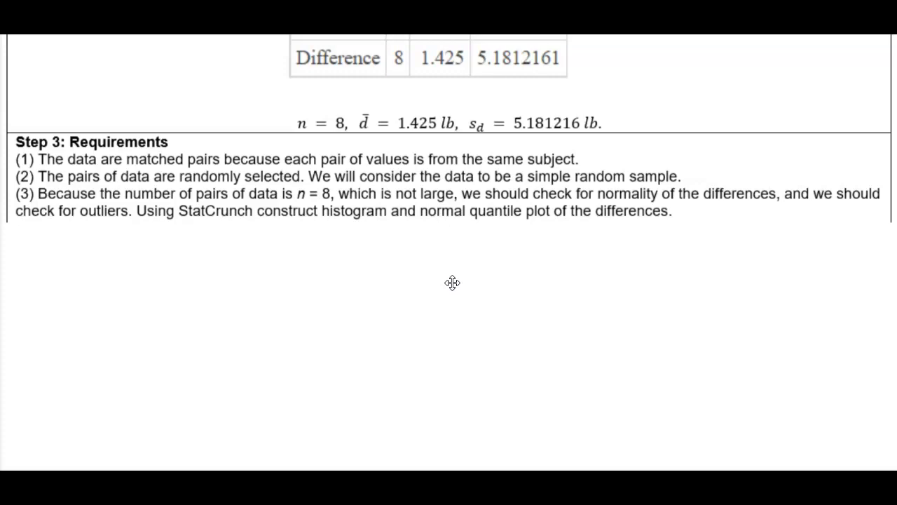
pyautogui.scroll(-2, 234, 249)
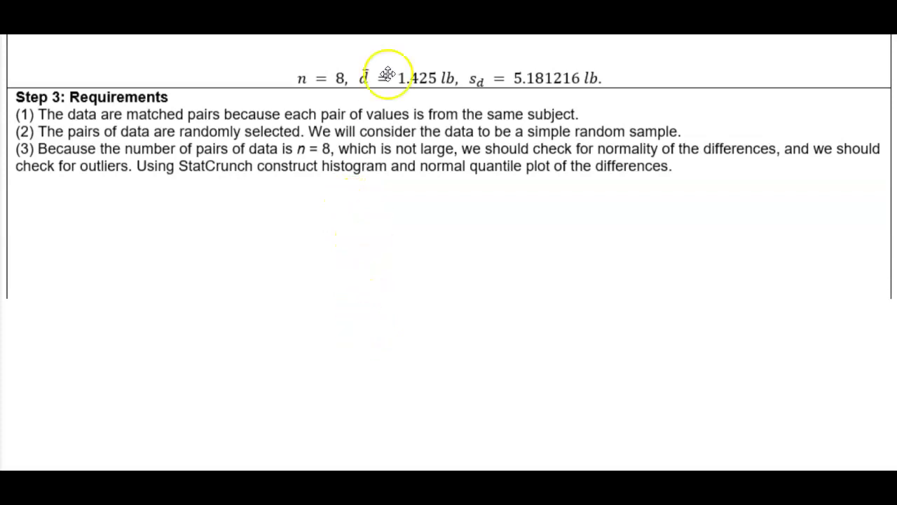
# Close the summary results, draw a histogram of Difference, and start a region capture.
pyautogui.click(452, 429)
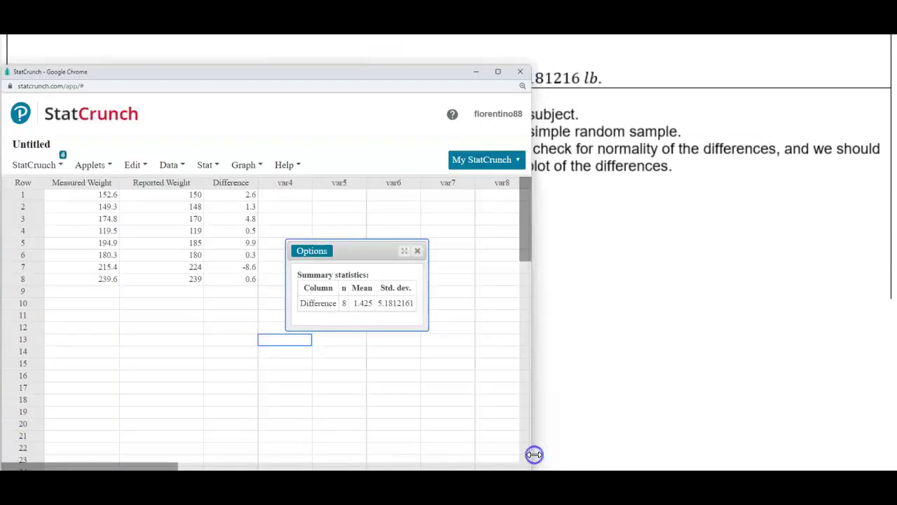
pyautogui.click(418, 251)
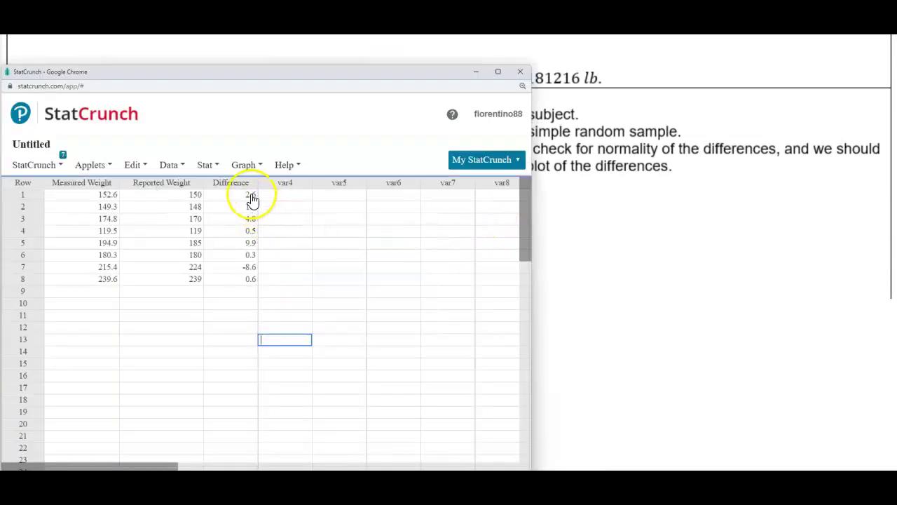
pyautogui.click(256, 166)
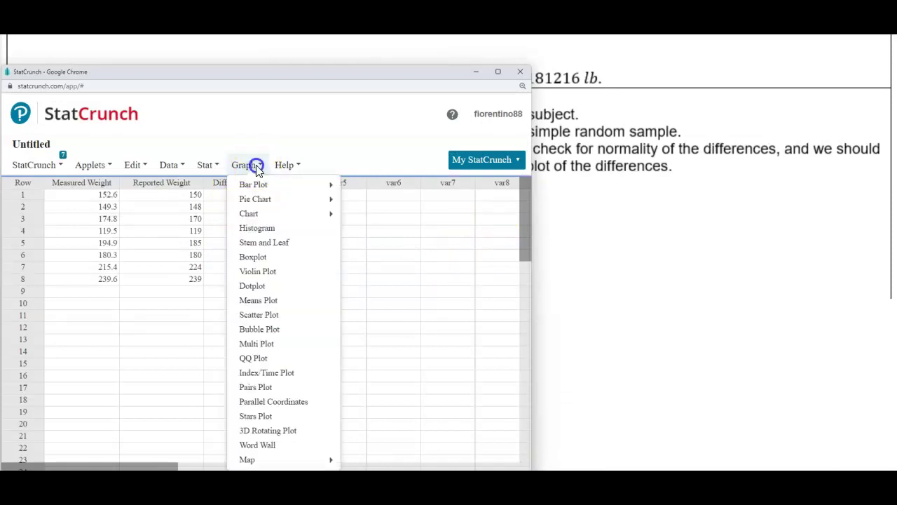
pyautogui.click(269, 233)
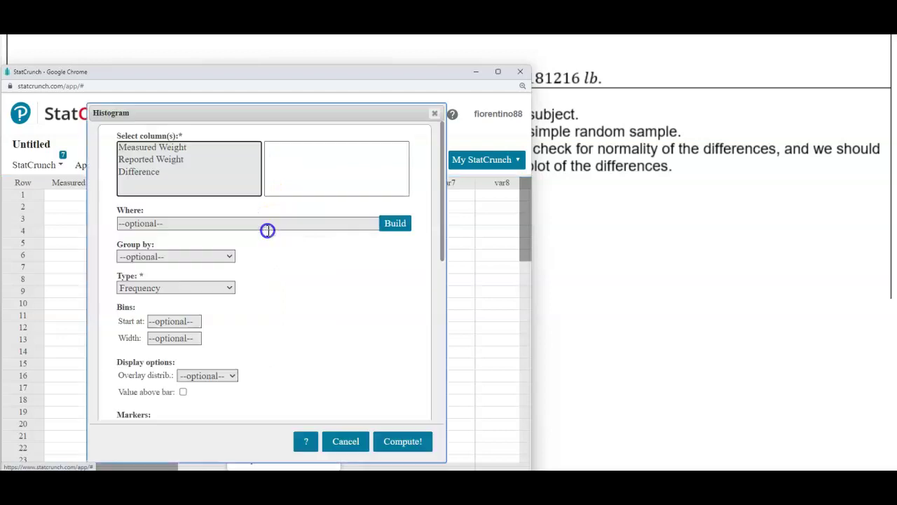
pyautogui.click(148, 171)
pyautogui.click(182, 319)
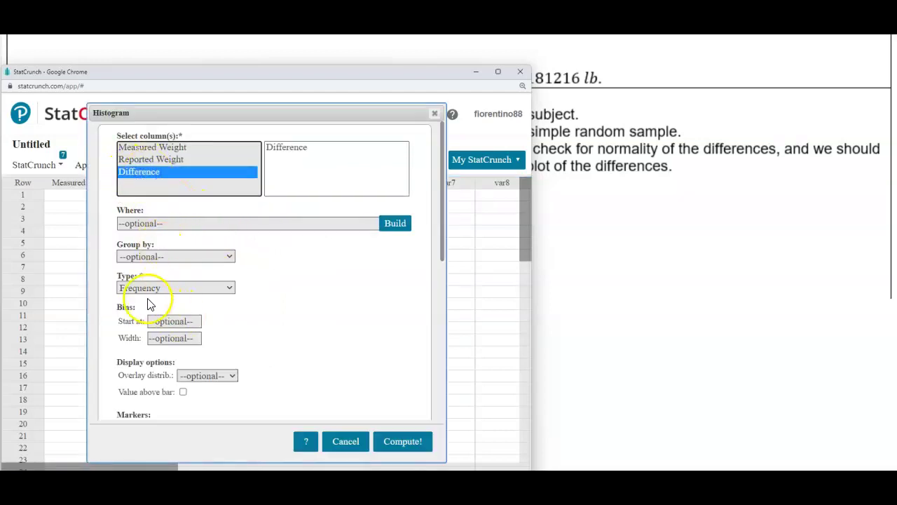
pyautogui.click(410, 442)
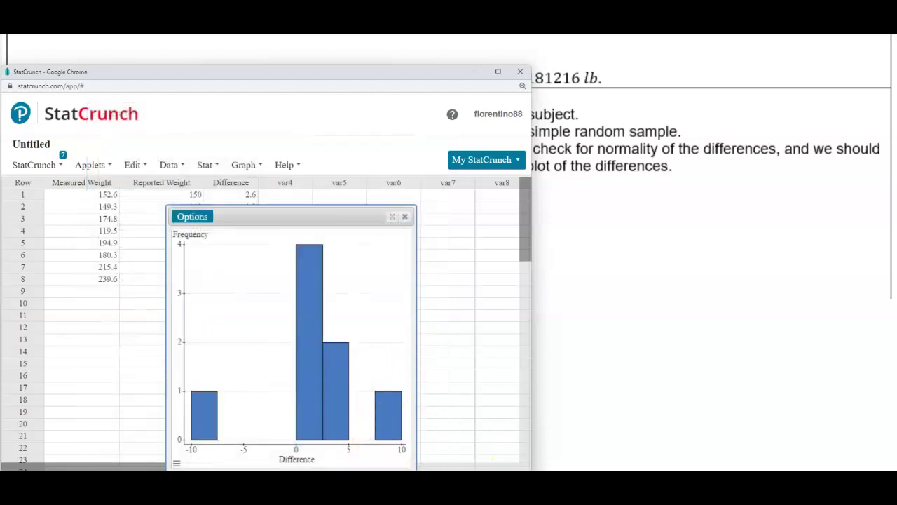
pyautogui.press('super+g')
pyautogui.click(407, 245)
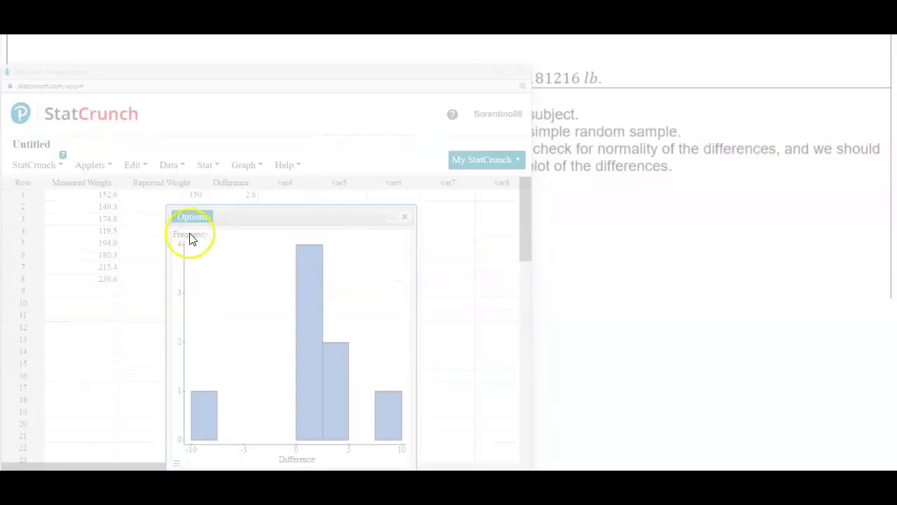
# Paste the captured histogram at half size below Step 3, then return to StatCrunch.
pyautogui.moveTo(174, 234); pyautogui.dragTo(407, 463)
pyautogui.click(505, 300)
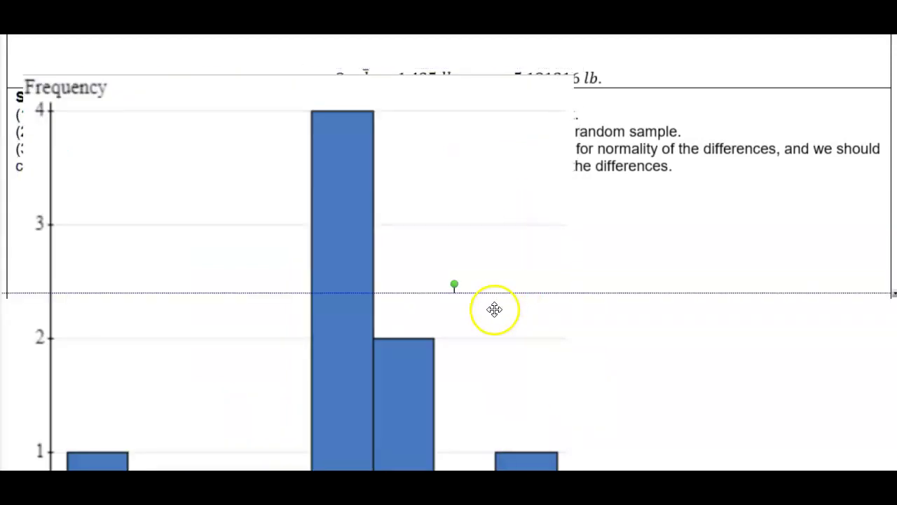
pyautogui.moveTo(527, 399); pyautogui.dragTo(579, 411)
pyautogui.moveTo(587, 468); pyautogui.dragTo(281, 140)
pyautogui.moveTo(226, 112); pyautogui.dragTo(334, 288)
pyautogui.moveTo(395, 321); pyautogui.dragTo(274, 208)
pyautogui.moveTo(236, 180); pyautogui.dragTo(339, 277)
pyautogui.click(405, 282)
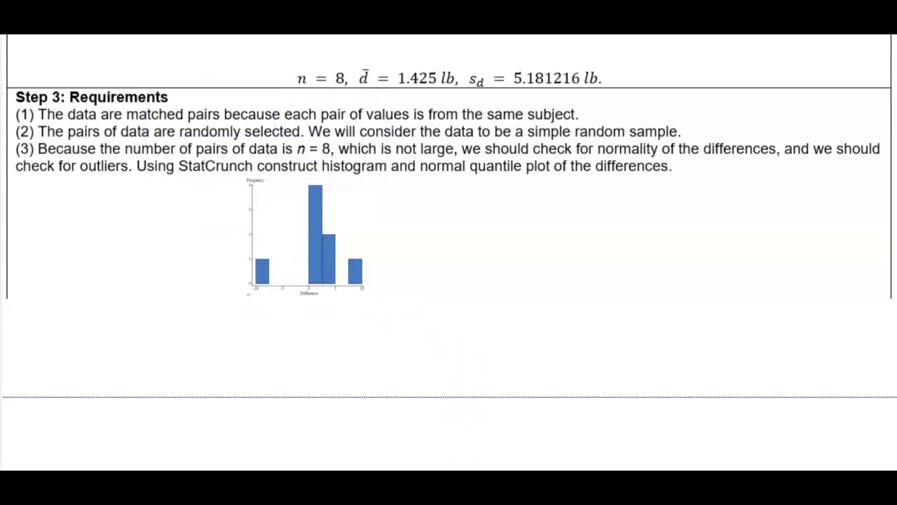
pyautogui.moveTo(434, 488)
pyautogui.click(540, 460)
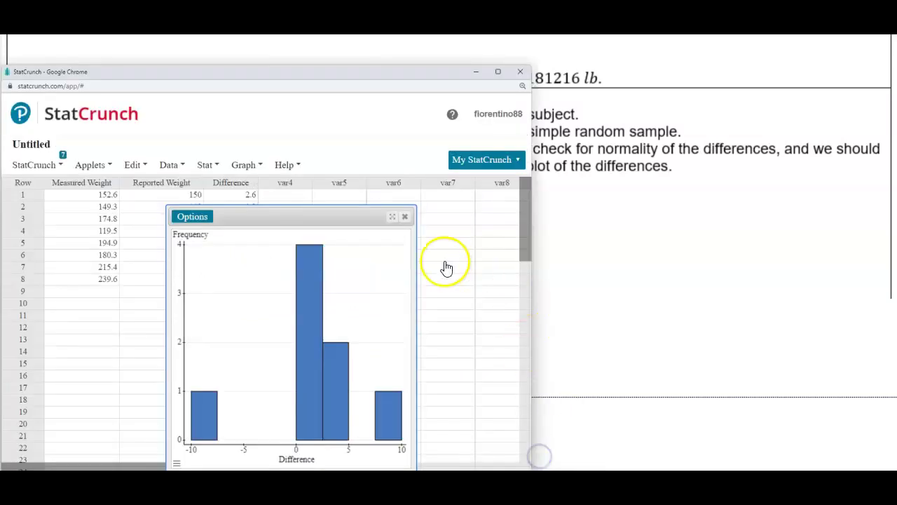
# Close the histogram and set up a QQ plot with Difference as the column.
pyautogui.click(408, 216)
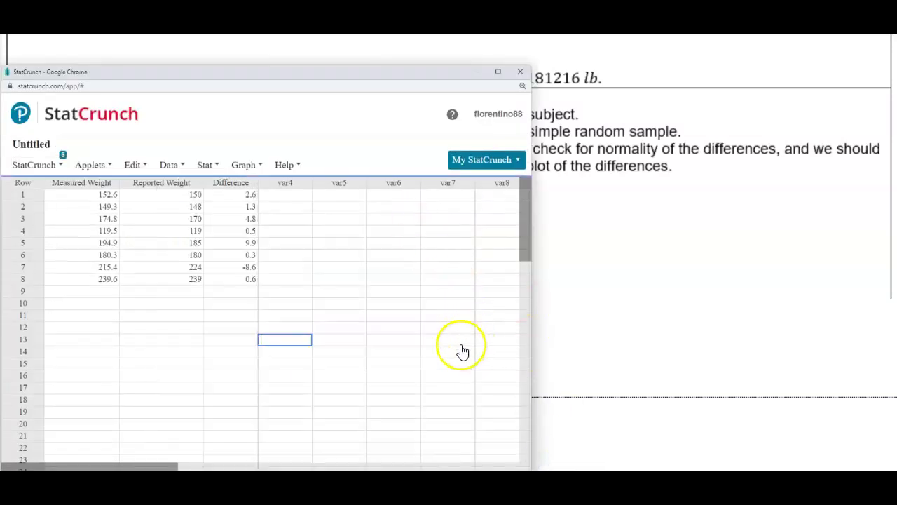
pyautogui.click(261, 171)
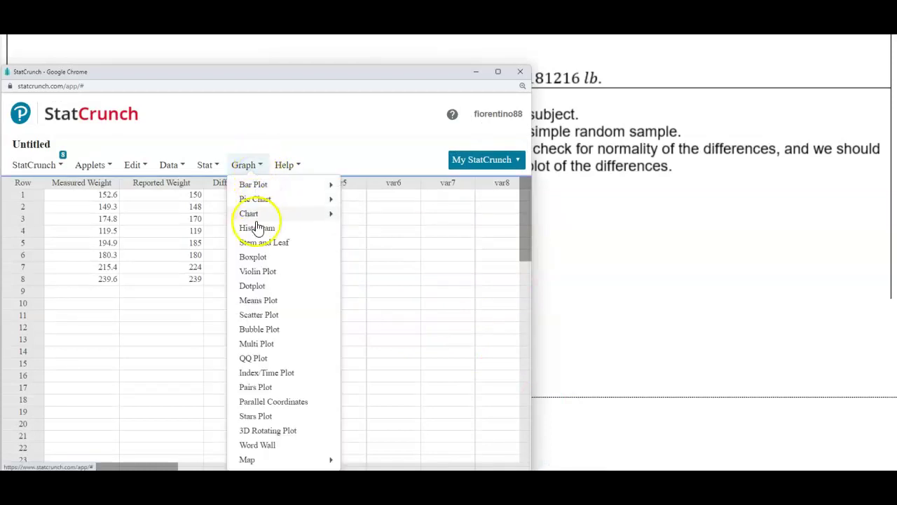
pyautogui.click(254, 358)
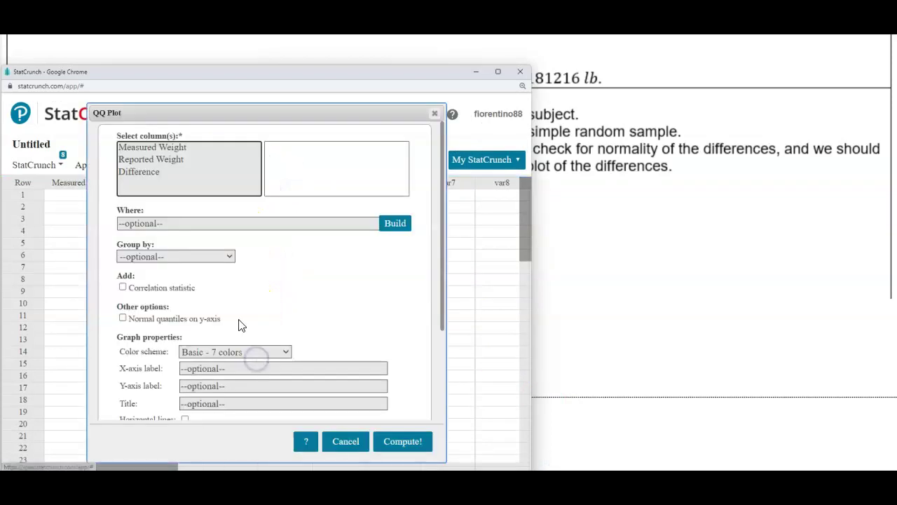
pyautogui.click(143, 173)
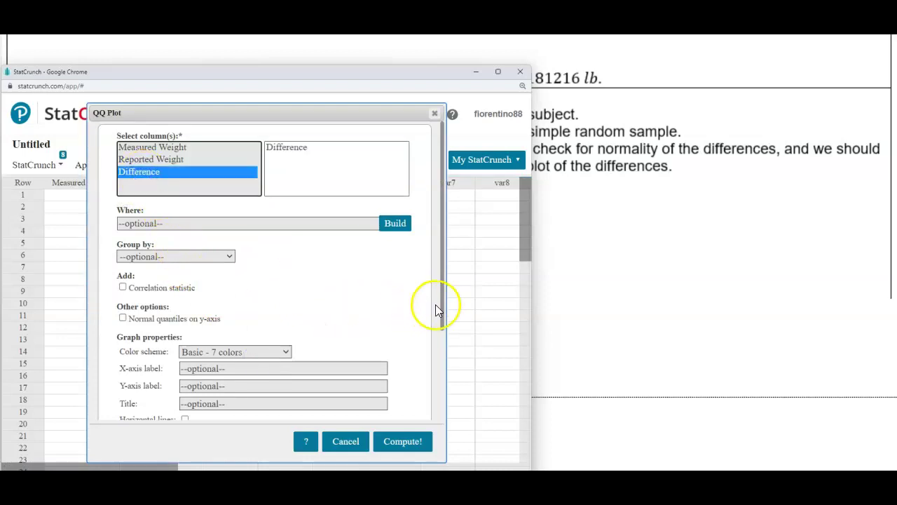
pyautogui.moveTo(440, 312); pyautogui.dragTo(439, 406)
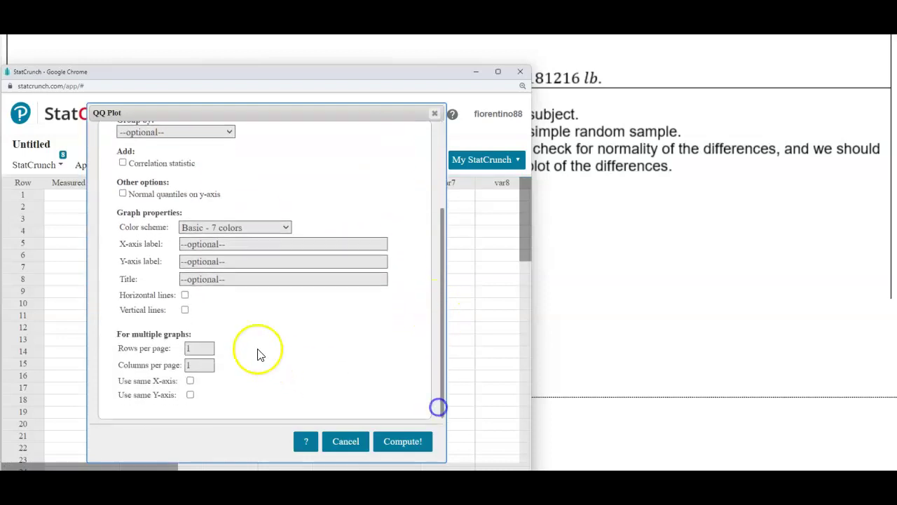